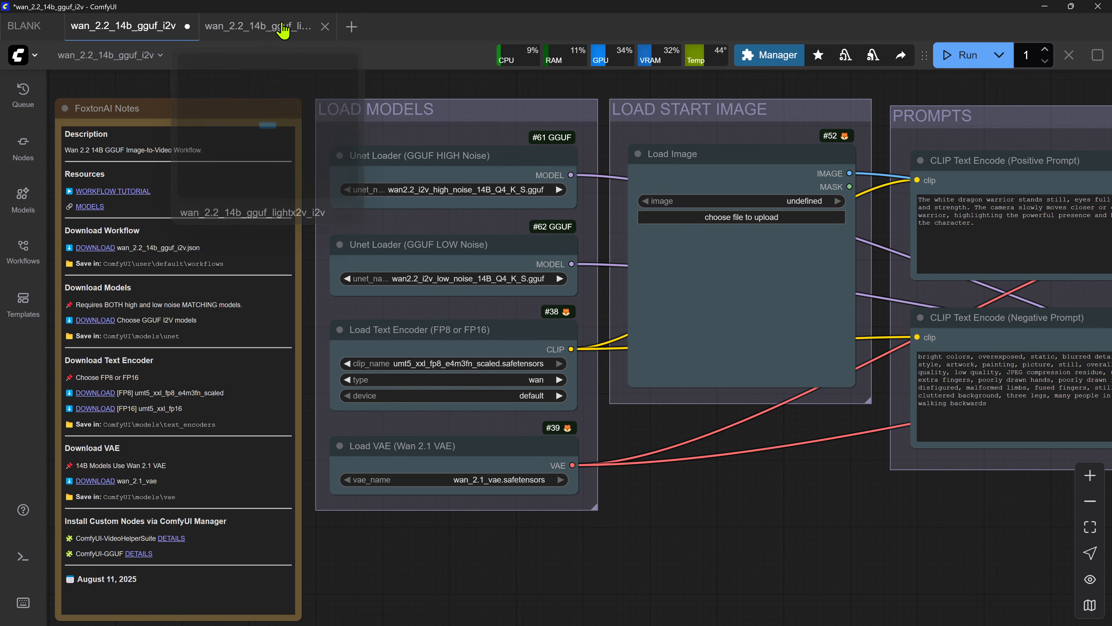
- Open the wan_2.2_14b_gguf_lightx2v_i2v workflow and start the download of wan2.2_i2v_lightx2v_4steps_lora_v1_high_noise from its notes
left_click(281, 32)
left_click(135, 360)
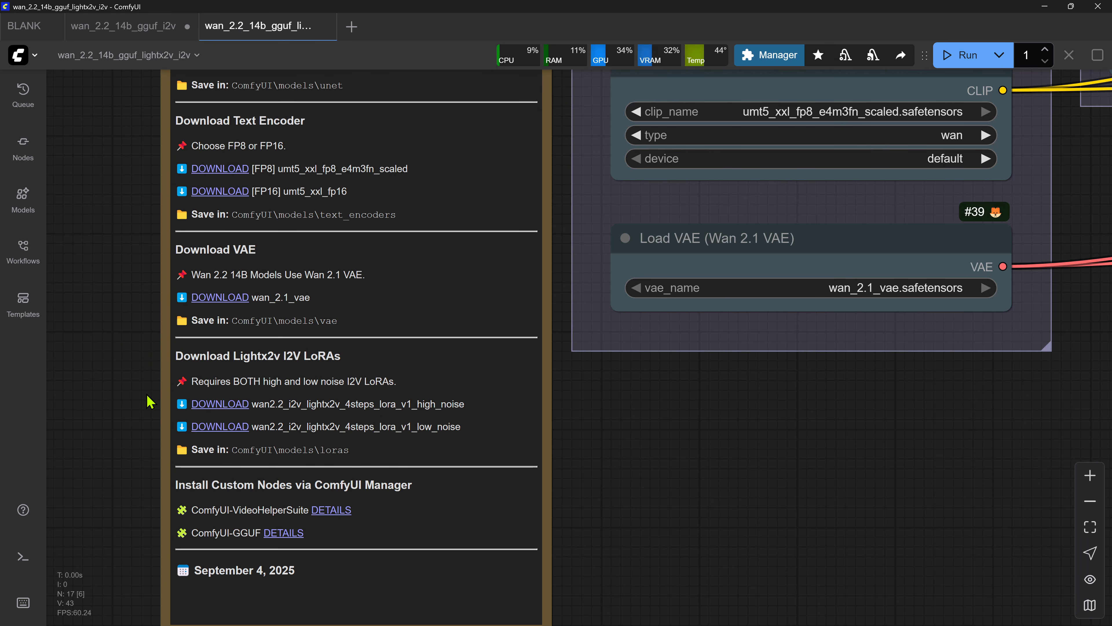
left_click(145, 410)
left_click(204, 404)
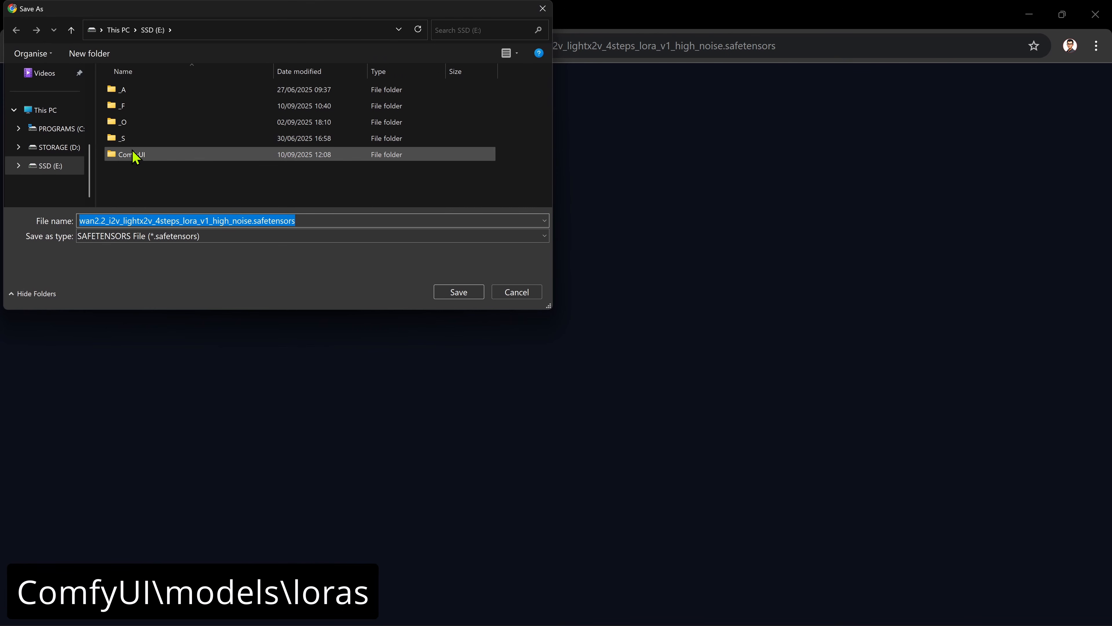
- Browse to ComfyUI\models\loras as the save location for the high-noise LoRA and cancel the save
double_click(129, 153)
double_click(129, 141)
scroll(171, 181, "down", 5)
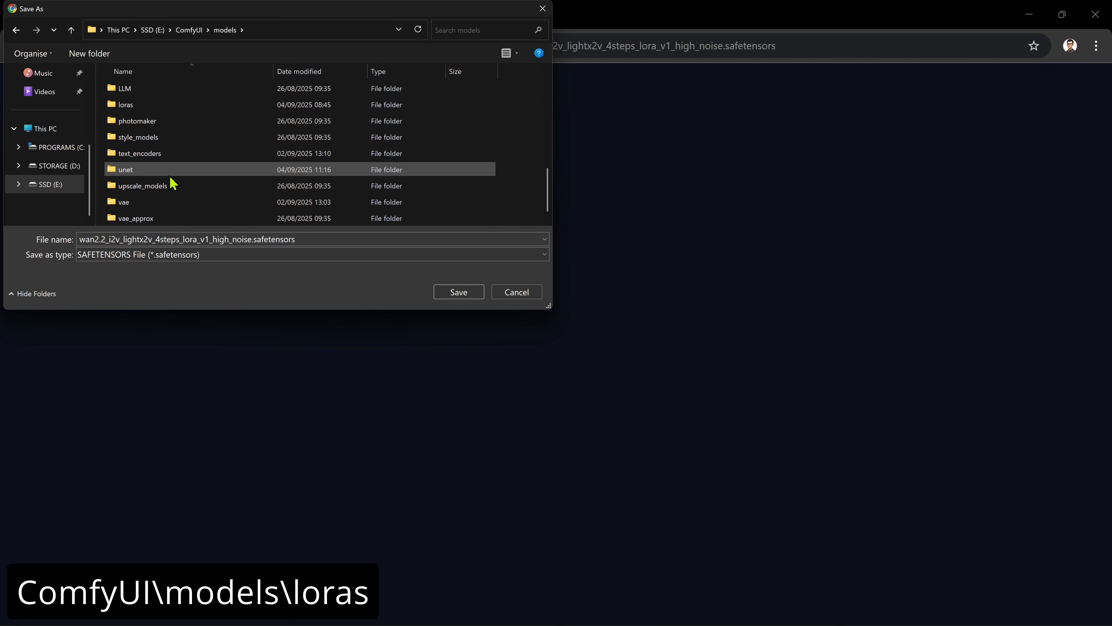
double_click(133, 105)
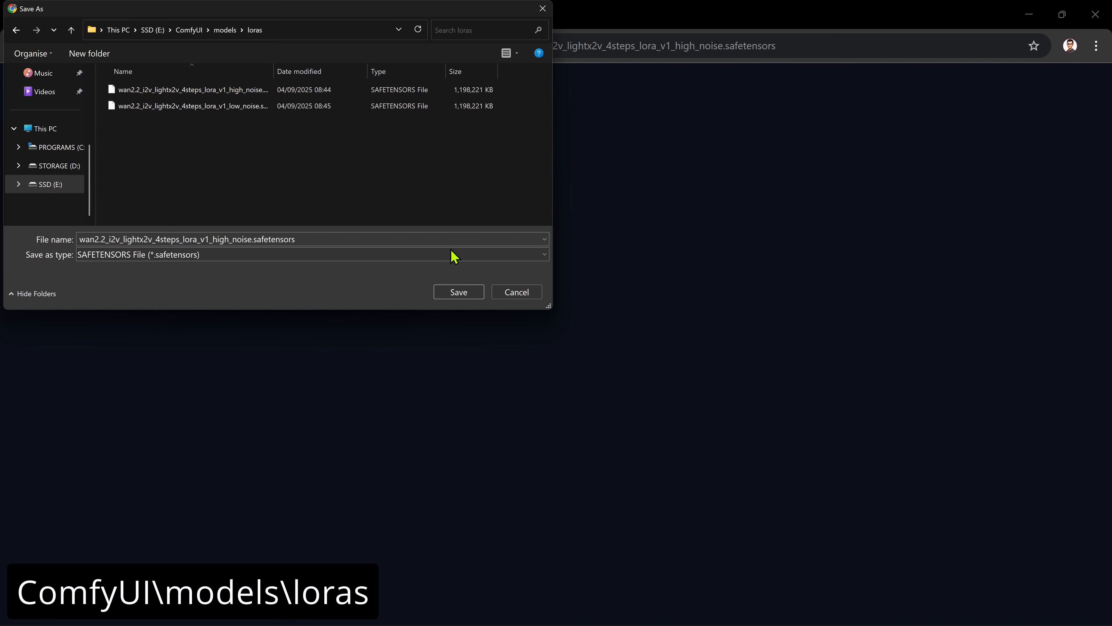
left_click(526, 295)
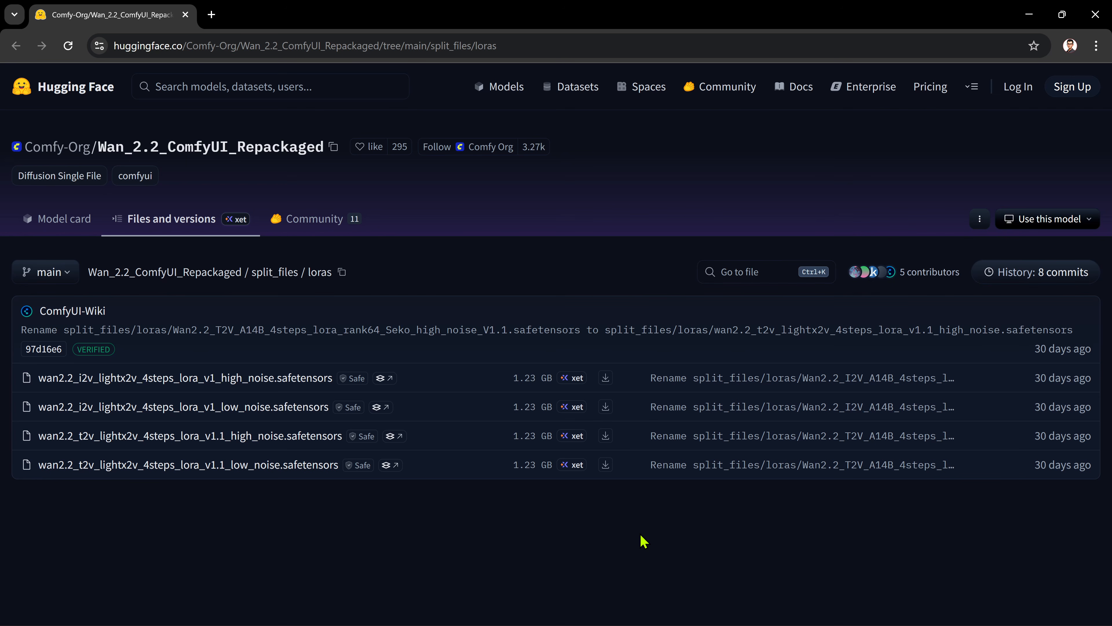
- Switch back to ComfyUI and bring up the wan_2.2_14b_gguf_i2v workflow from its model loaders to its samplers
left_click(1031, 19)
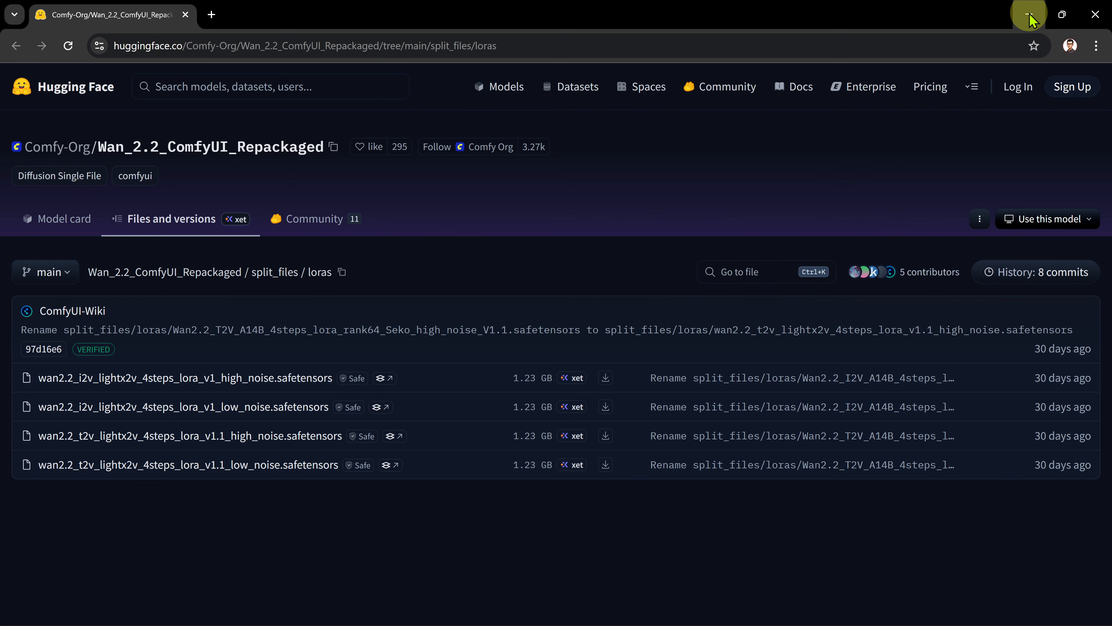
left_click(136, 29)
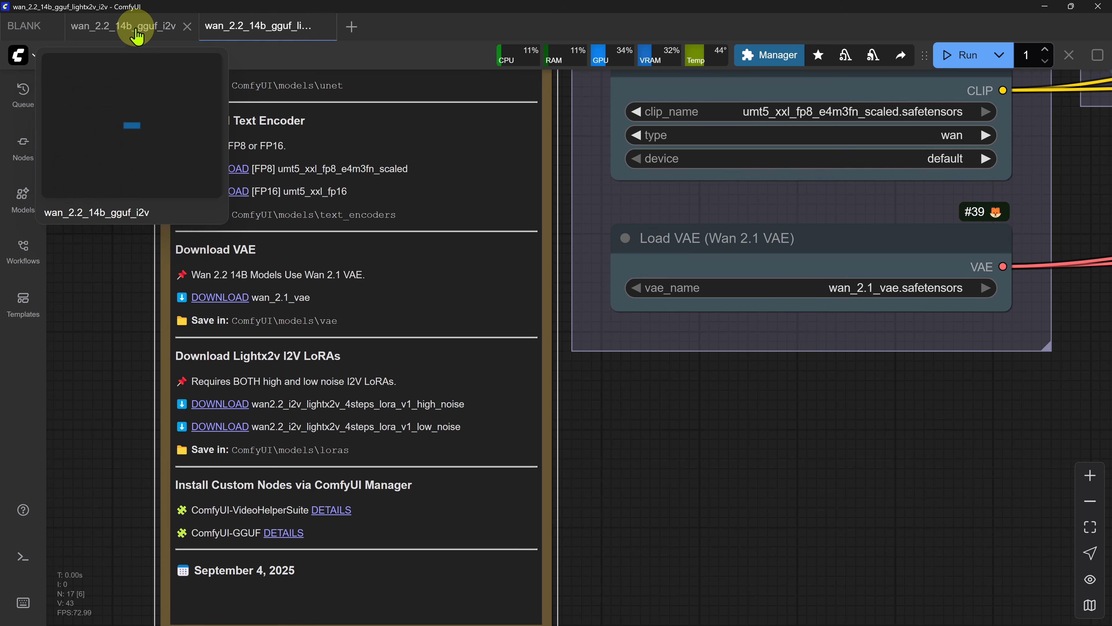
left_click(582, 219)
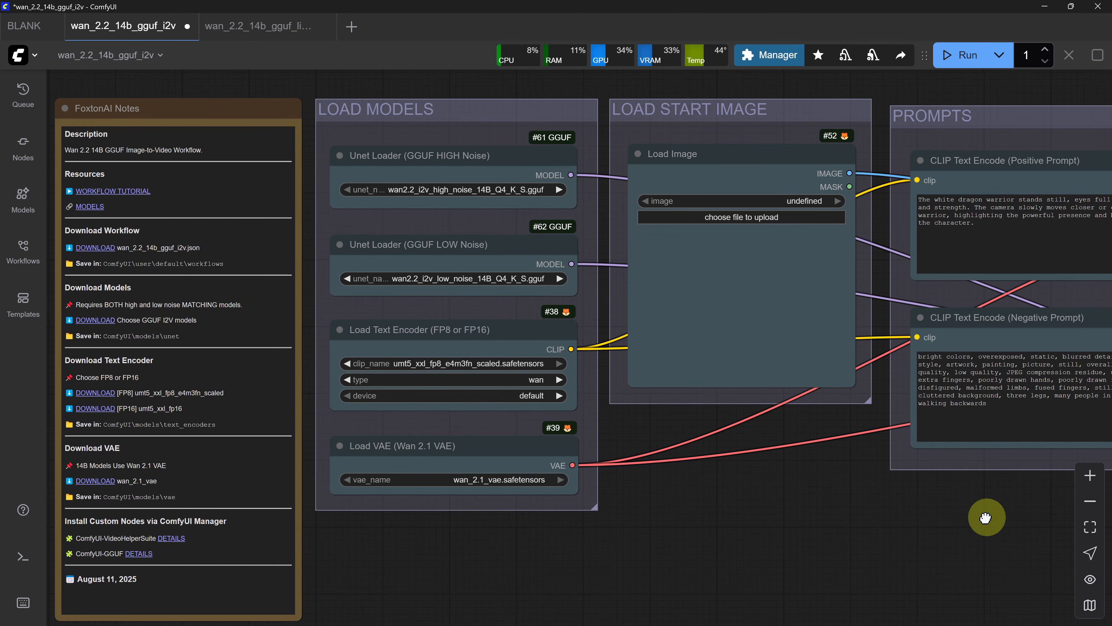
left_click_drag(986, 517, 125, 515)
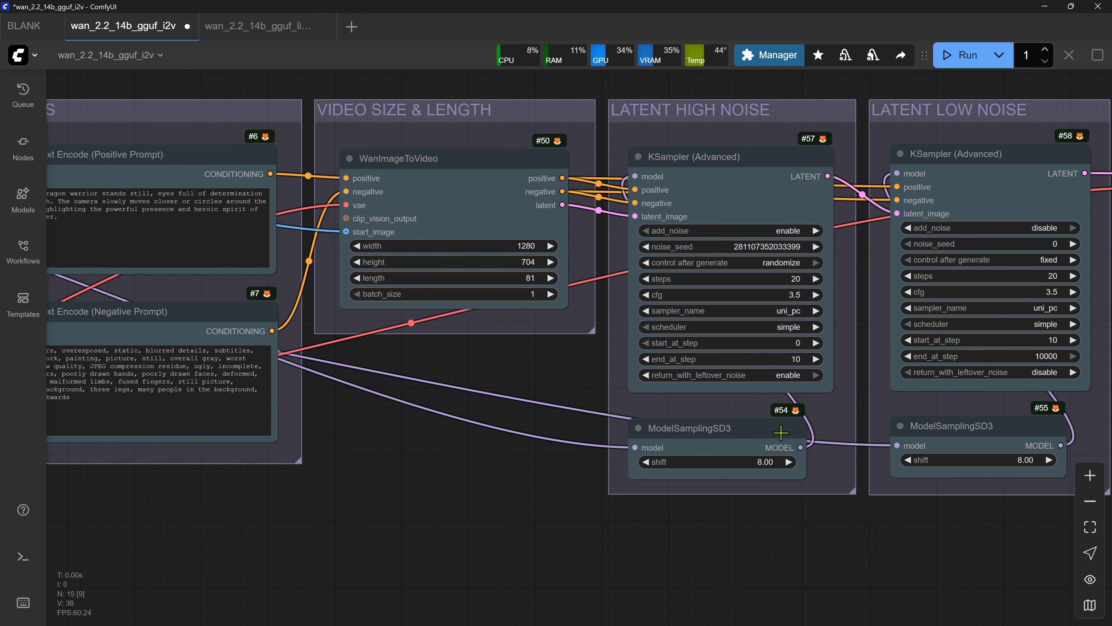
left_click(847, 425)
left_click_drag(154, 522, 903, 578)
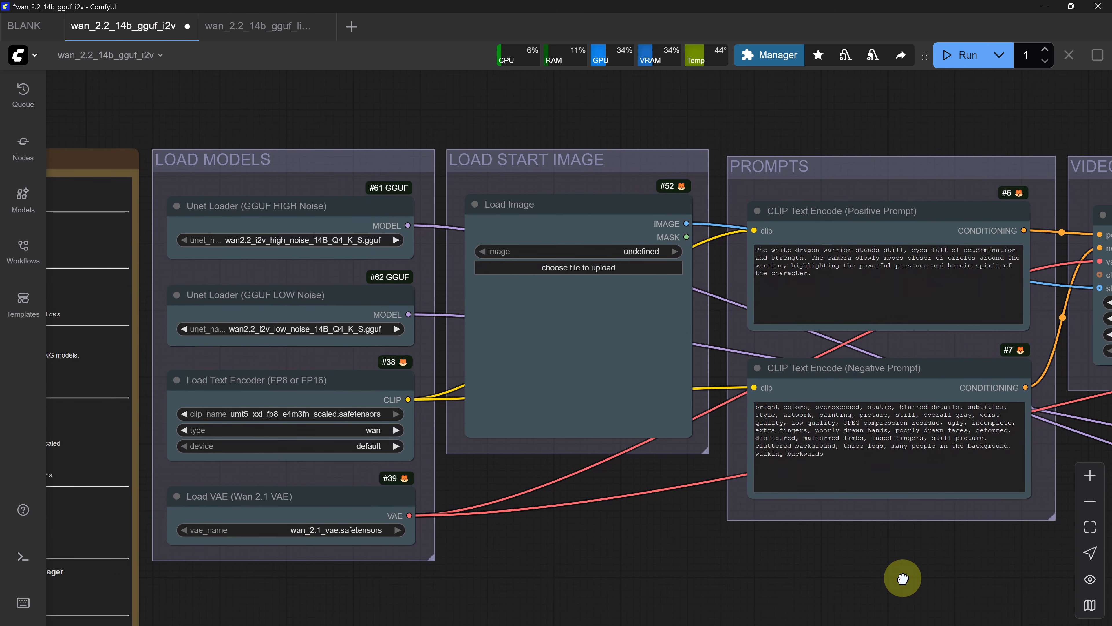
- Move the high-noise and low-noise Unet Loader nodes out of the LOAD MODELS group into the empty canvas above
scroll(289, 263, "down", 5)
left_click_drag(293, 233, 289, 98)
left_click_drag(432, 469, 480, 589)
left_click_drag(307, 215, 297, 131)
left_click_drag(284, 402, 275, 205)
- Move both ModelSamplingSD3 nodes out of the latent noise groups to the empty canvas across from the Unet Loaders
left_click_drag(922, 574, 587, 547)
left_click_drag(824, 542, 1037, 599)
left_click_drag(933, 553, 577, 163)
left_click_drag(896, 600, 815, 603)
left_click_drag(1049, 559, 535, 243)
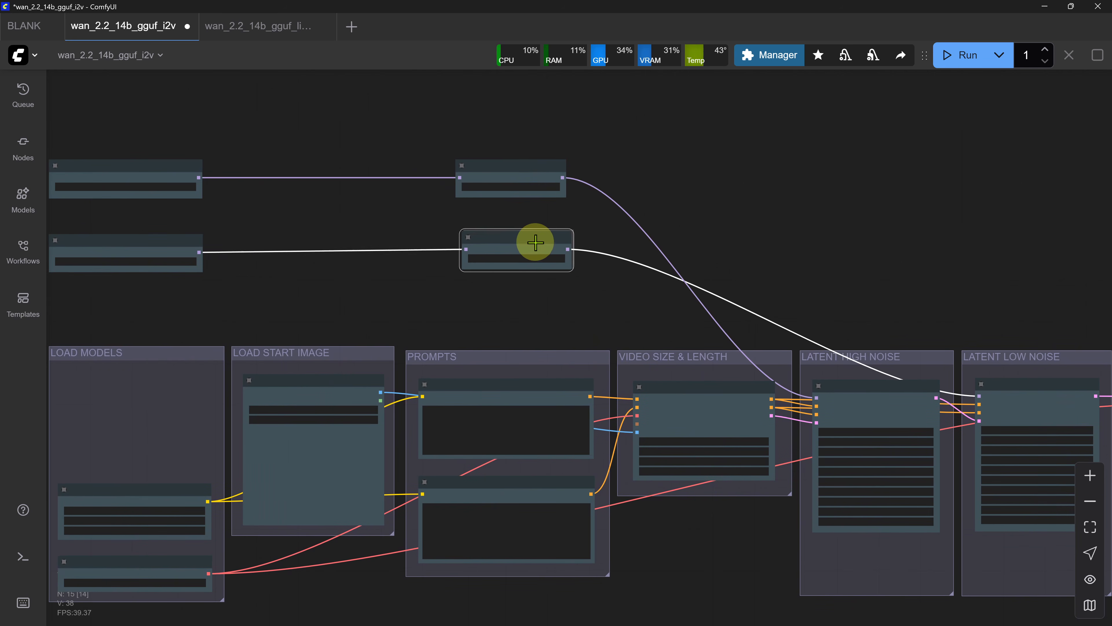
- Add a LoraLoaderModelOnly node and place it between the Unet Loaders and the ModelSamplingSD3 nodes
scroll(559, 330, "up", 5)
double_click(641, 350)
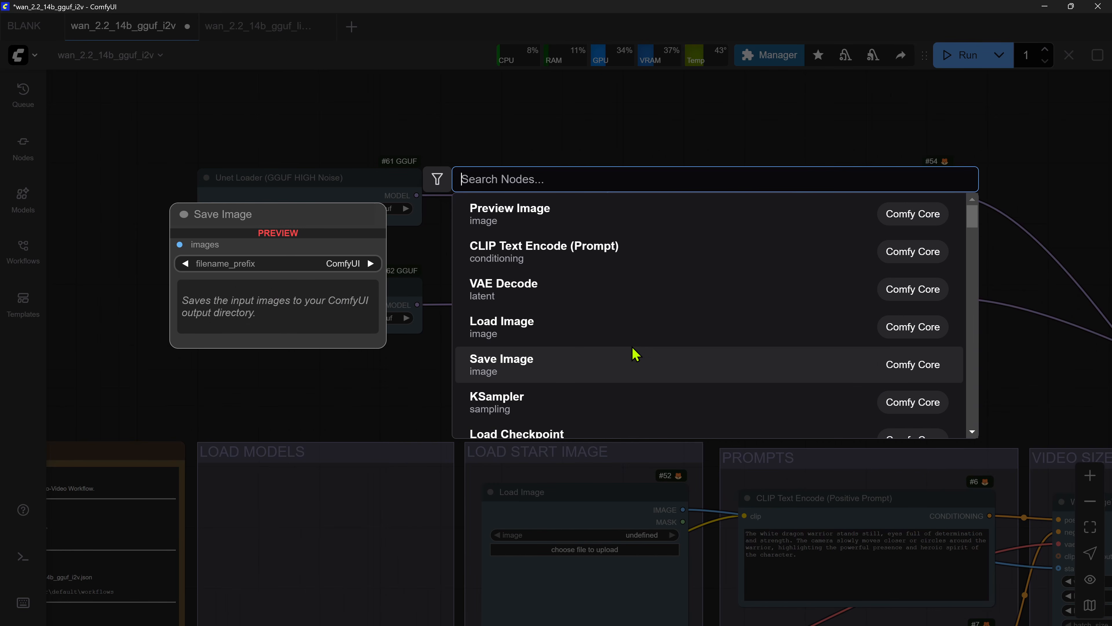
type("lora")
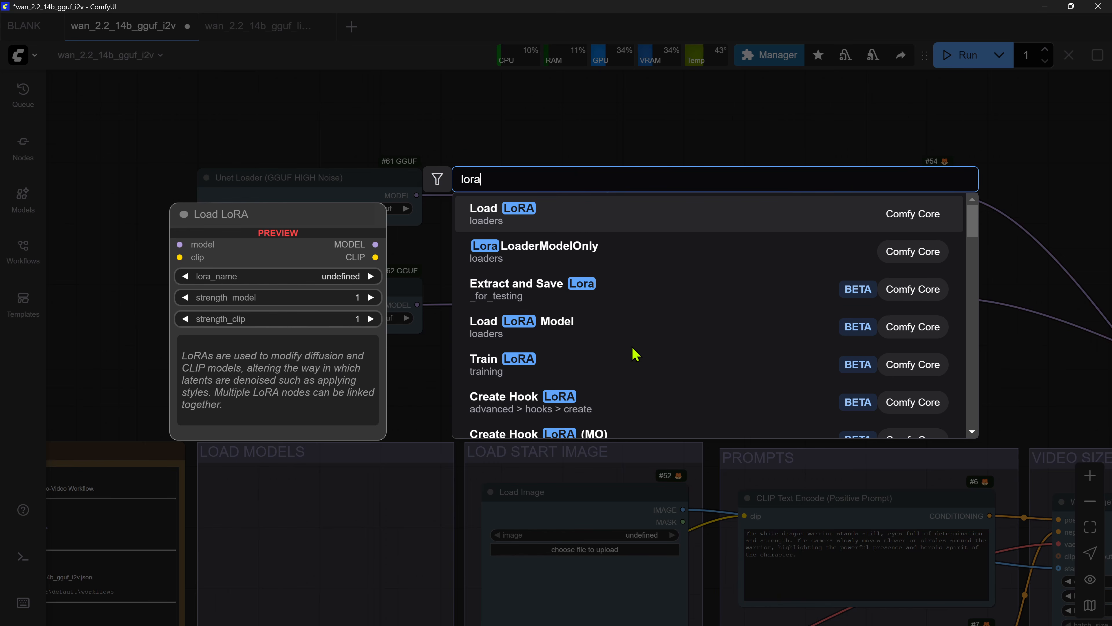
left_click(542, 250)
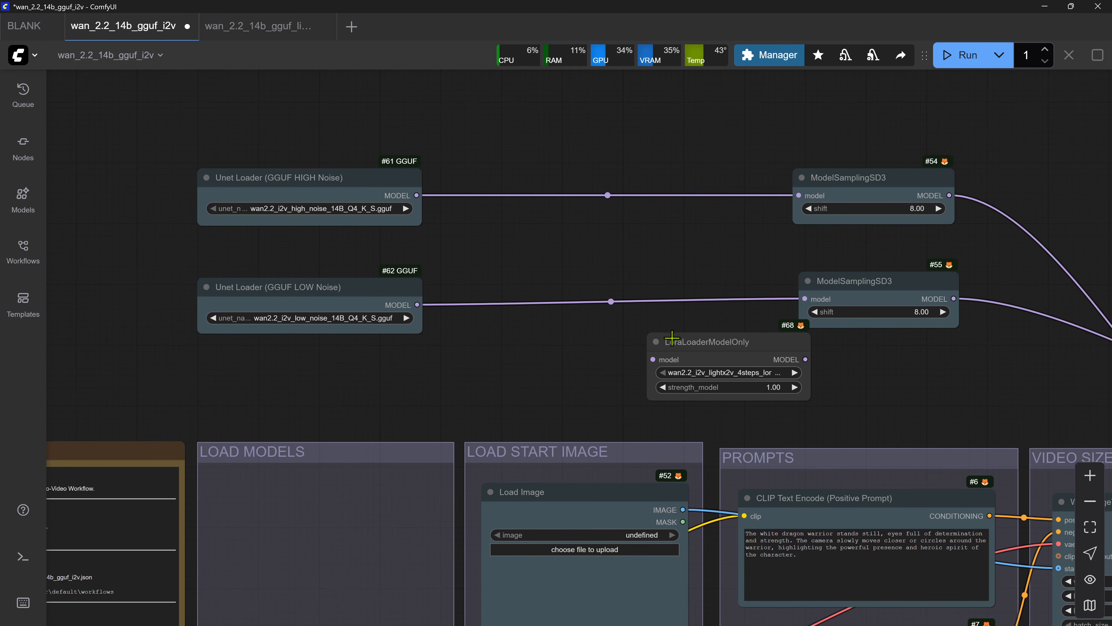
left_click_drag(658, 340, 535, 224)
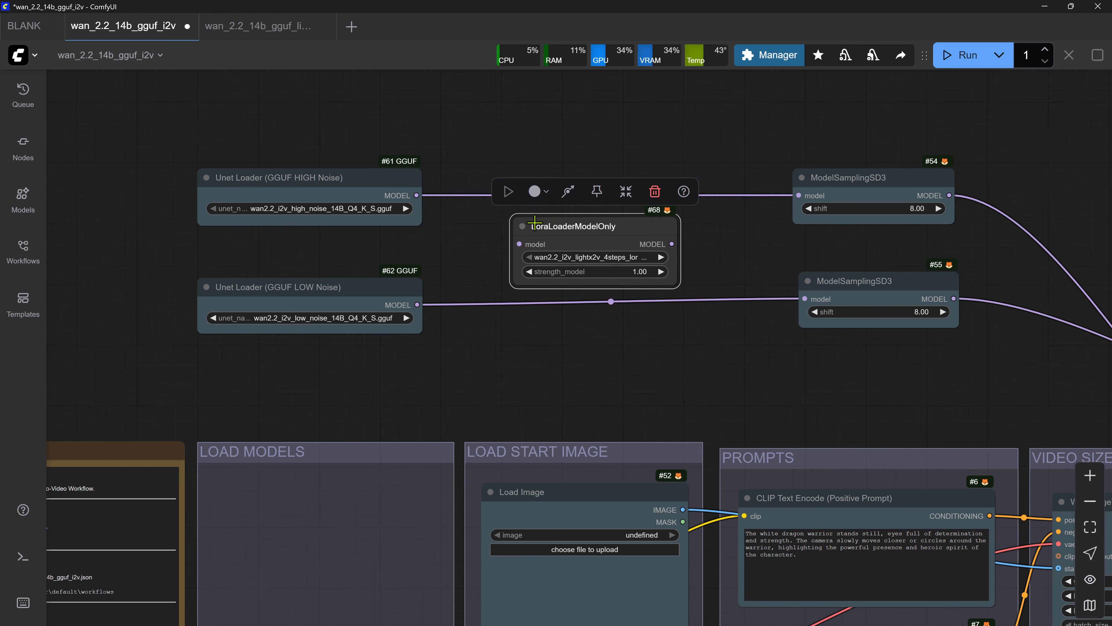
- Duplicate the LoraLoaderModelOnly node and place the copy beneath the original
key("ctrl+c")
key("ctrl+v")
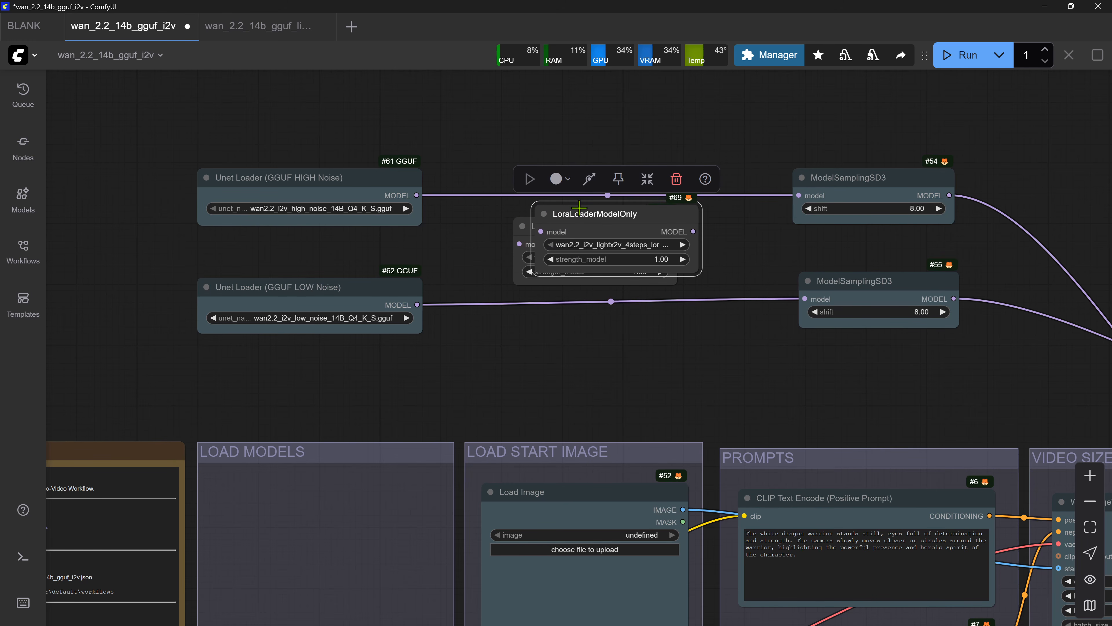
left_click_drag(579, 208, 551, 336)
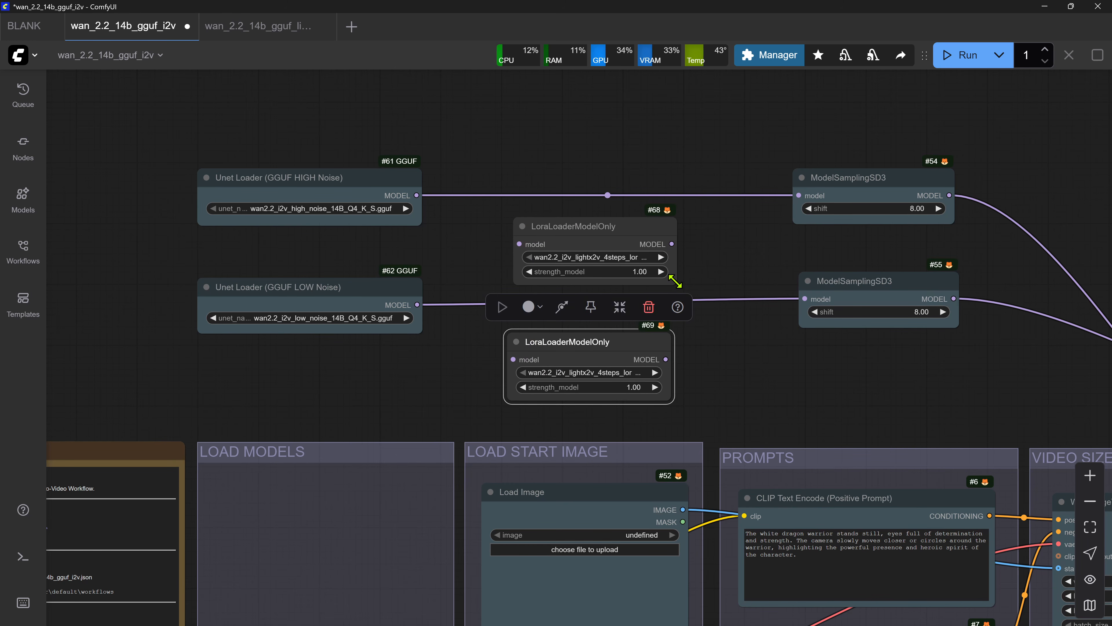
- Widen both LoraLoaderModelOnly nodes to fit their full file names and arrange them above and below the existing model links
left_click_drag(676, 282, 779, 275)
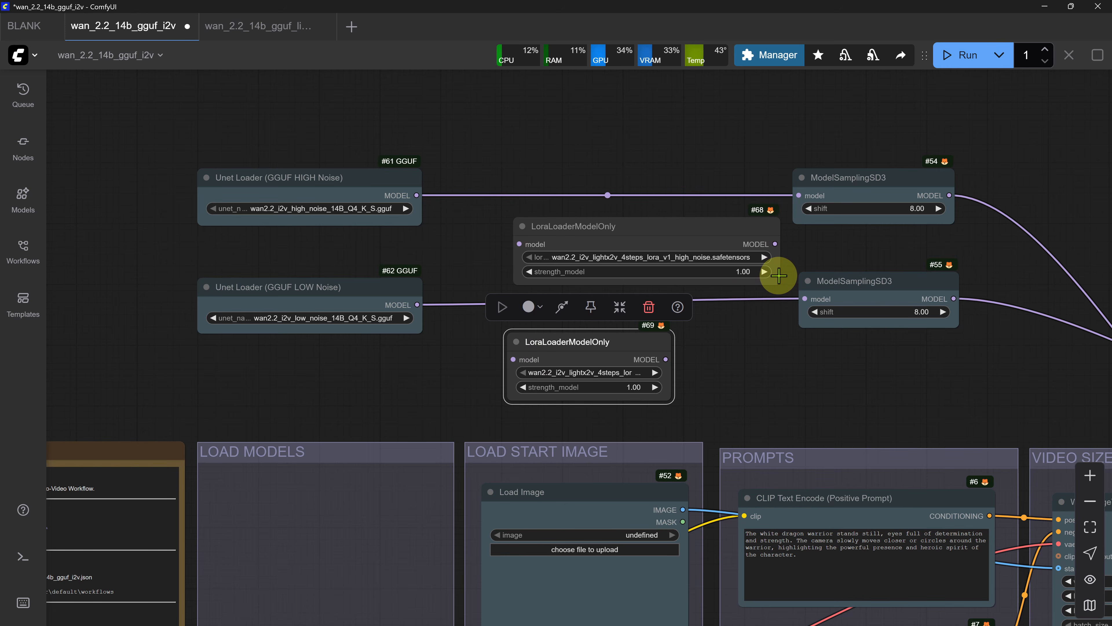
left_click_drag(667, 227, 624, 123)
left_click_drag(670, 398, 785, 397)
left_click_drag(705, 348, 660, 345)
- Route the high-noise and low-noise Unet Loader models through their own LoraLoaderModelOnly nodes into the matching ModelSamplingSD3 nodes
left_click_drag(417, 195, 477, 141)
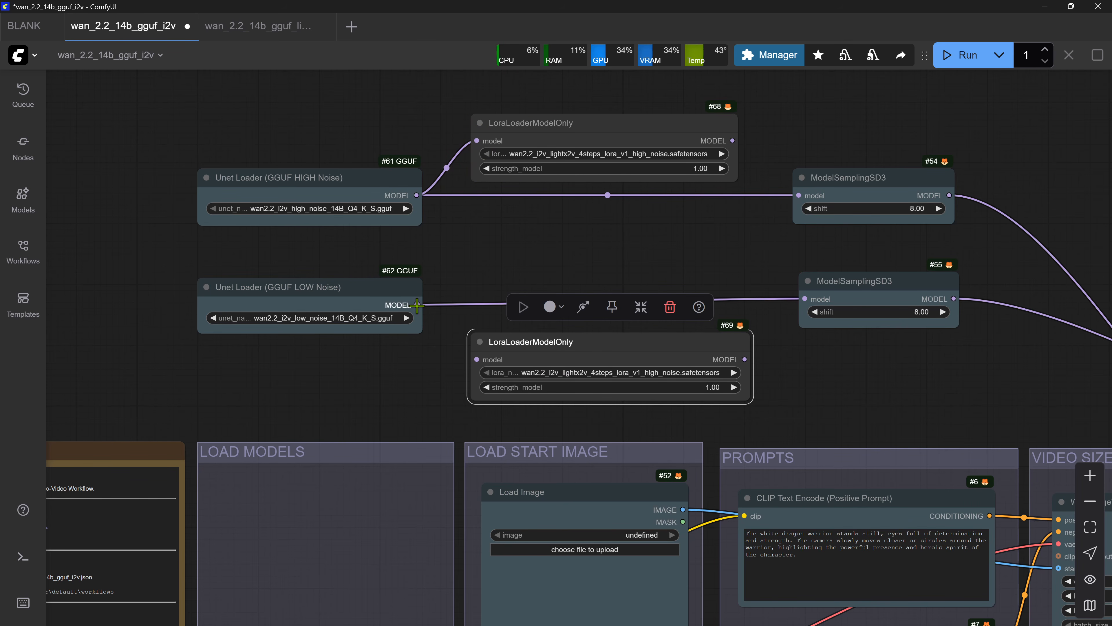
left_click_drag(418, 305, 475, 358)
left_click(635, 246)
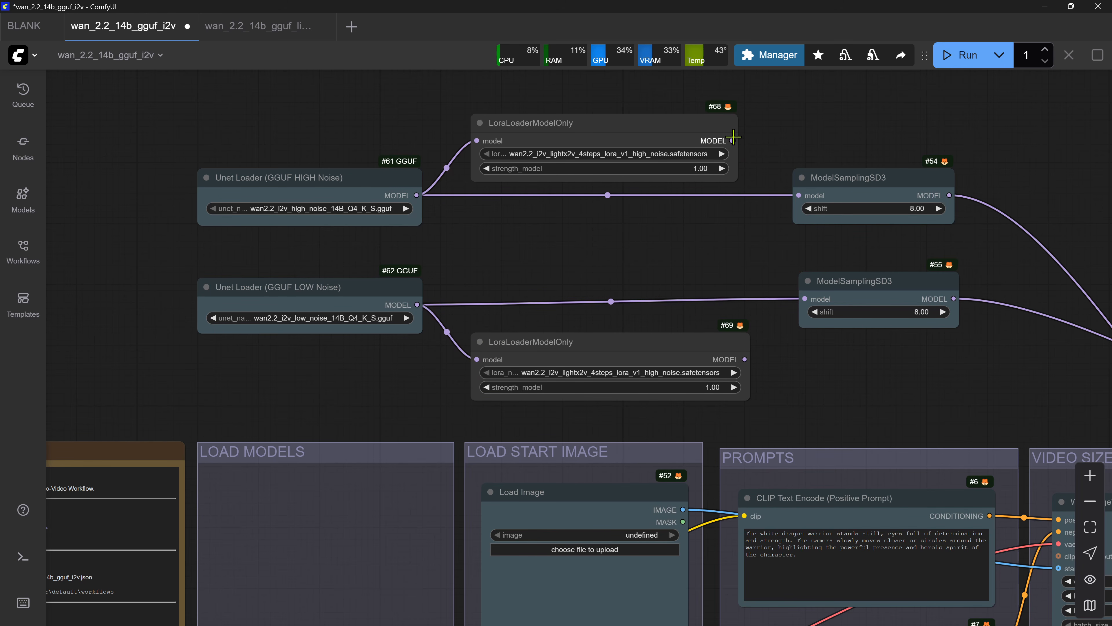
left_click_drag(733, 137, 799, 193)
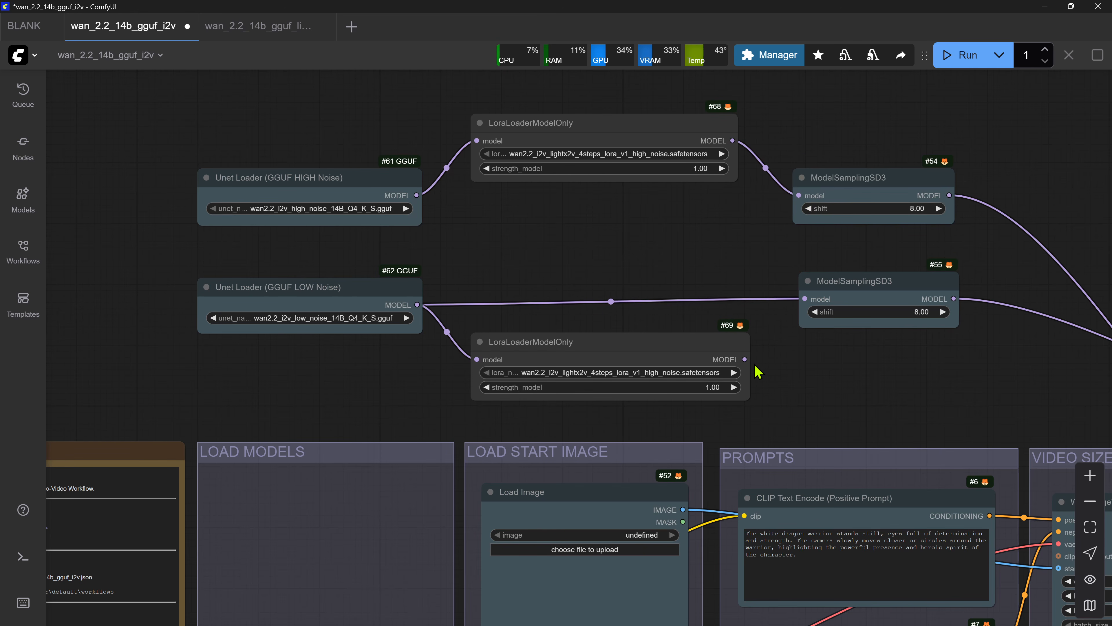
left_click_drag(745, 359, 805, 302)
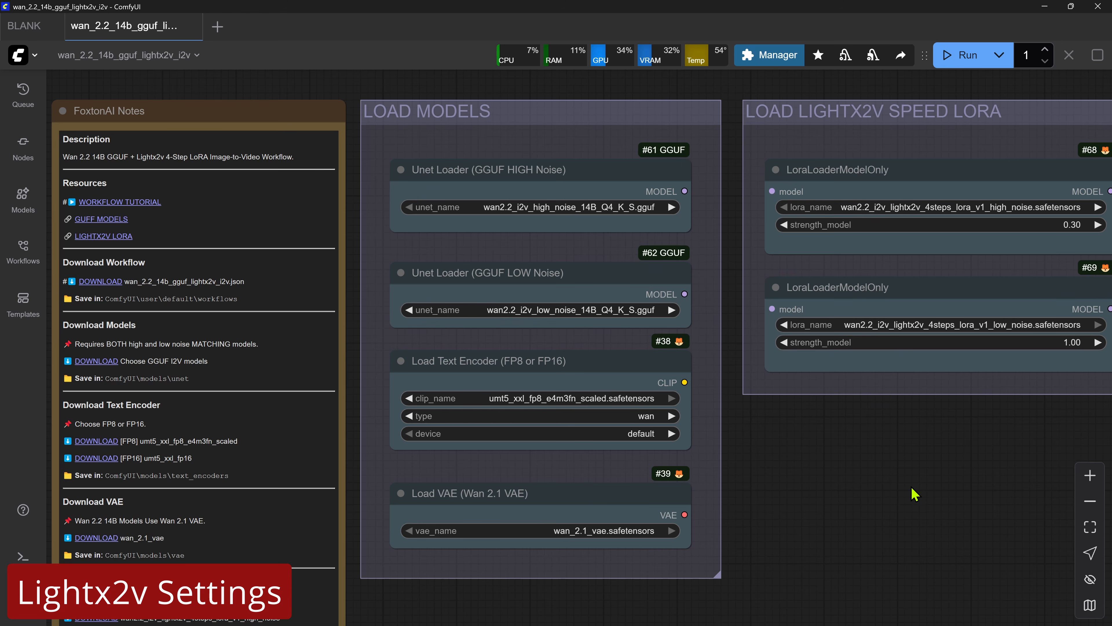
- Examine the model strength settings of the high-noise and low-noise Lightx2v LoRA loaders in the wan_2.2_14b_gguf_lightx2v_i2v workflow
left_click_drag(979, 406, 602, 411)
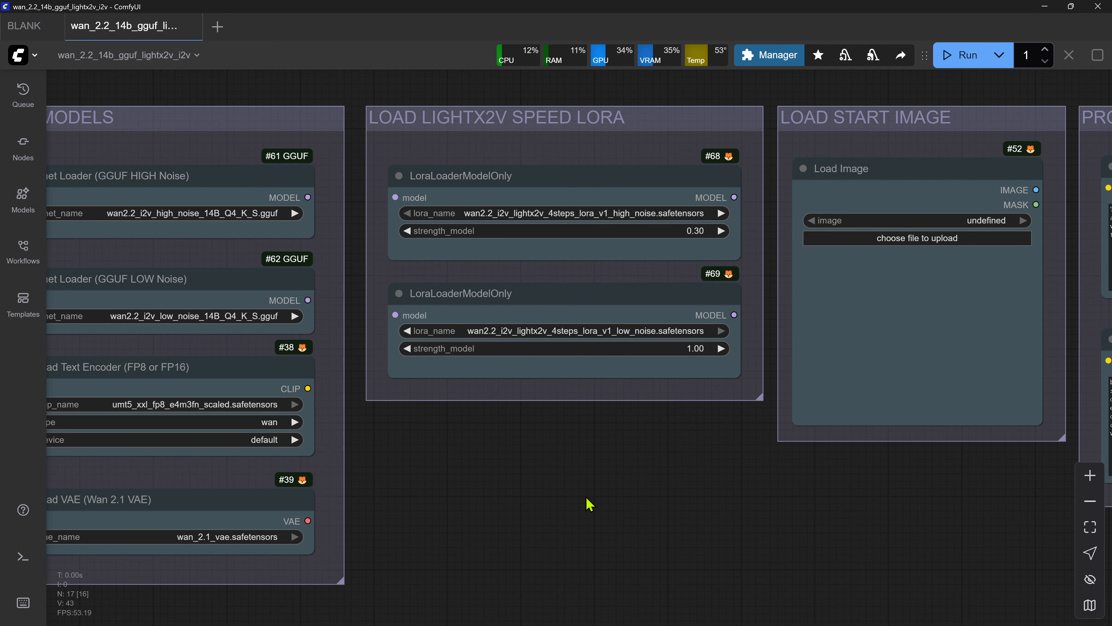
left_click(749, 232)
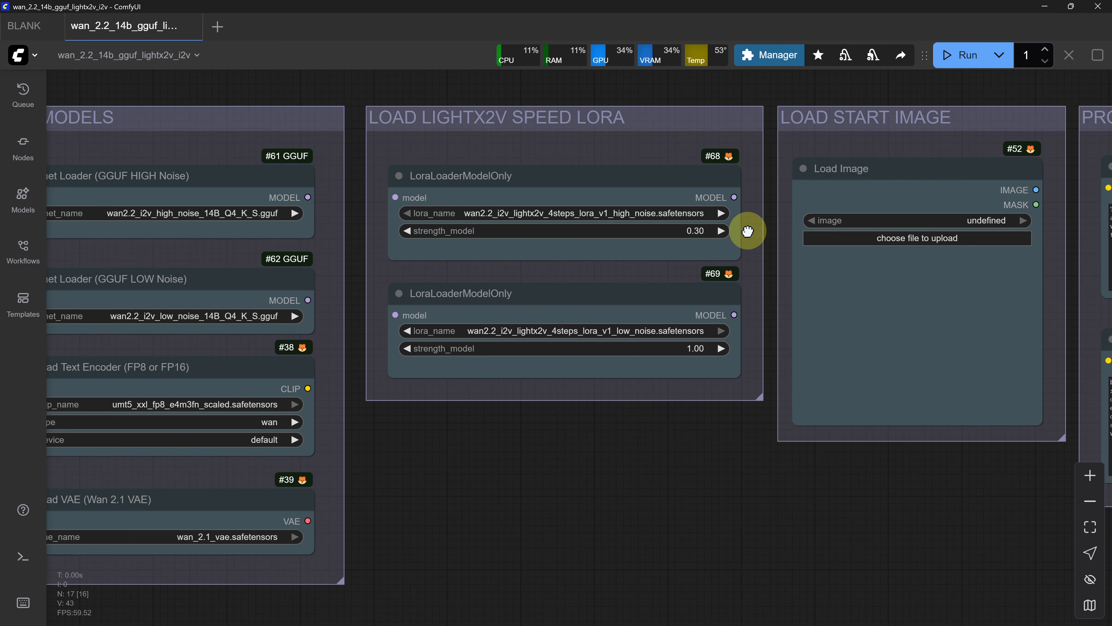
left_click(748, 346)
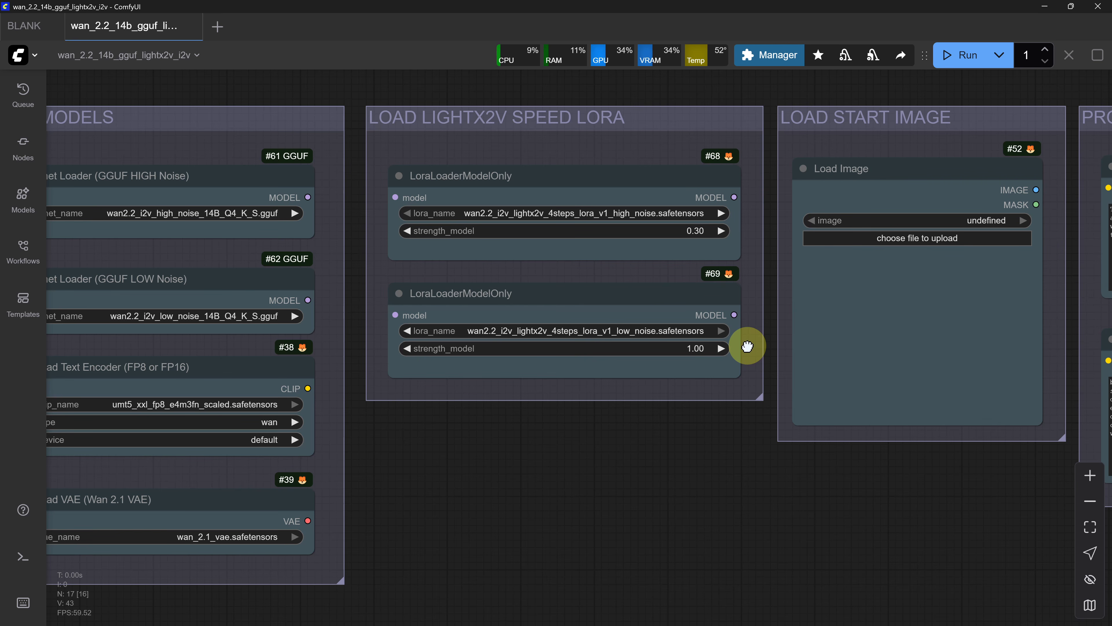
left_click(753, 231)
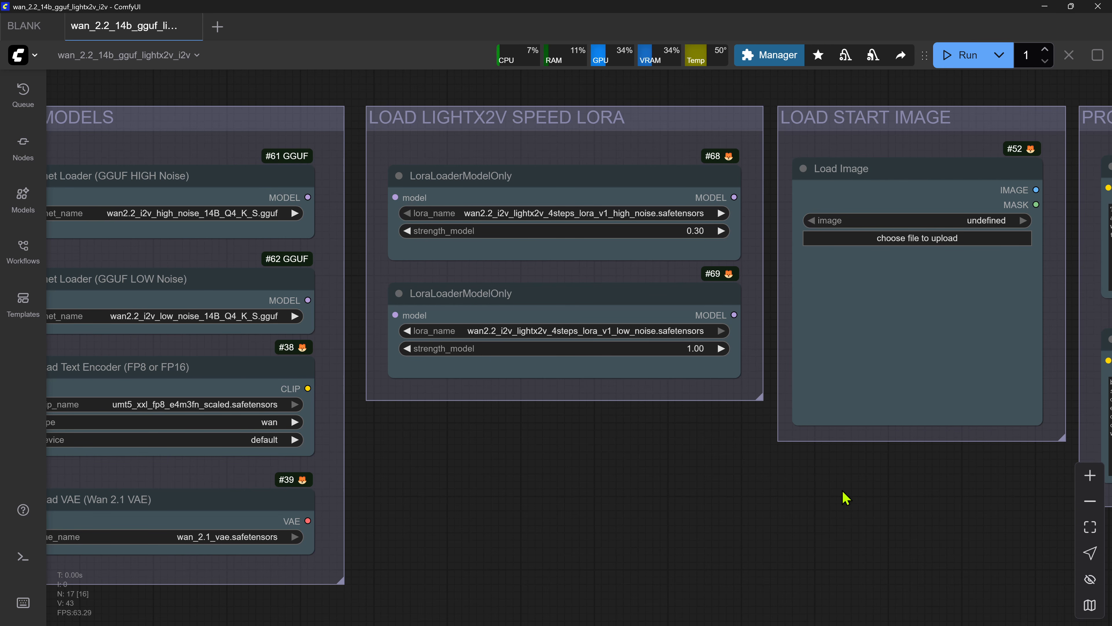
- Examine the steps, cfg, sampler, scheduler and start/end step settings of both KSamplers and the shift of both ModelSamplingSD3 nodes
left_click_drag(1016, 559, 368, 542)
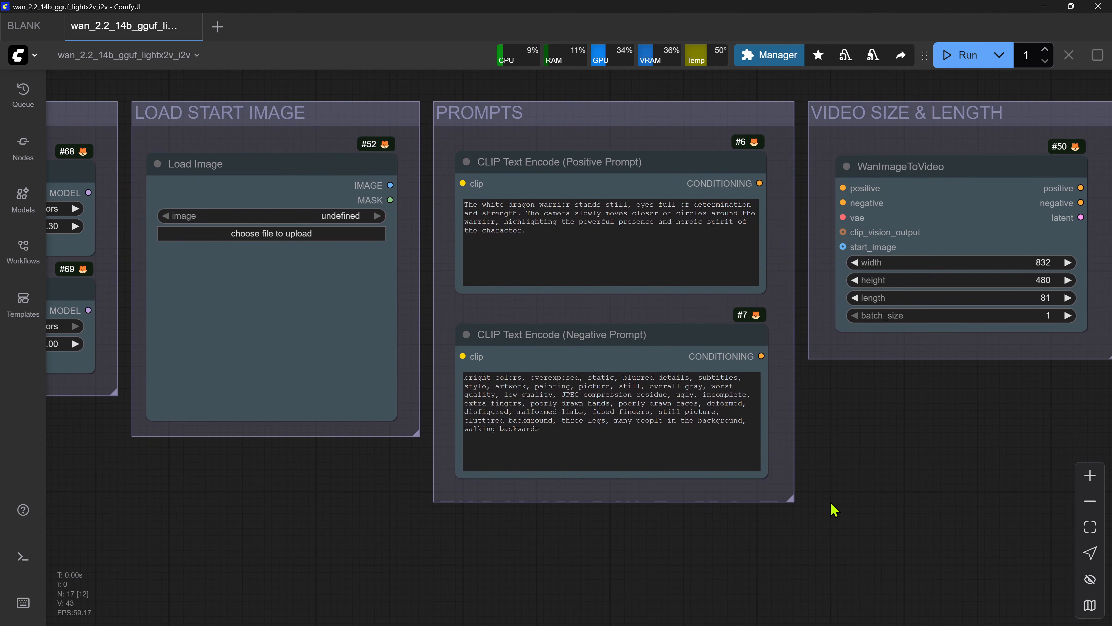
left_click(1048, 494)
left_click_drag(1048, 494, 218, 512)
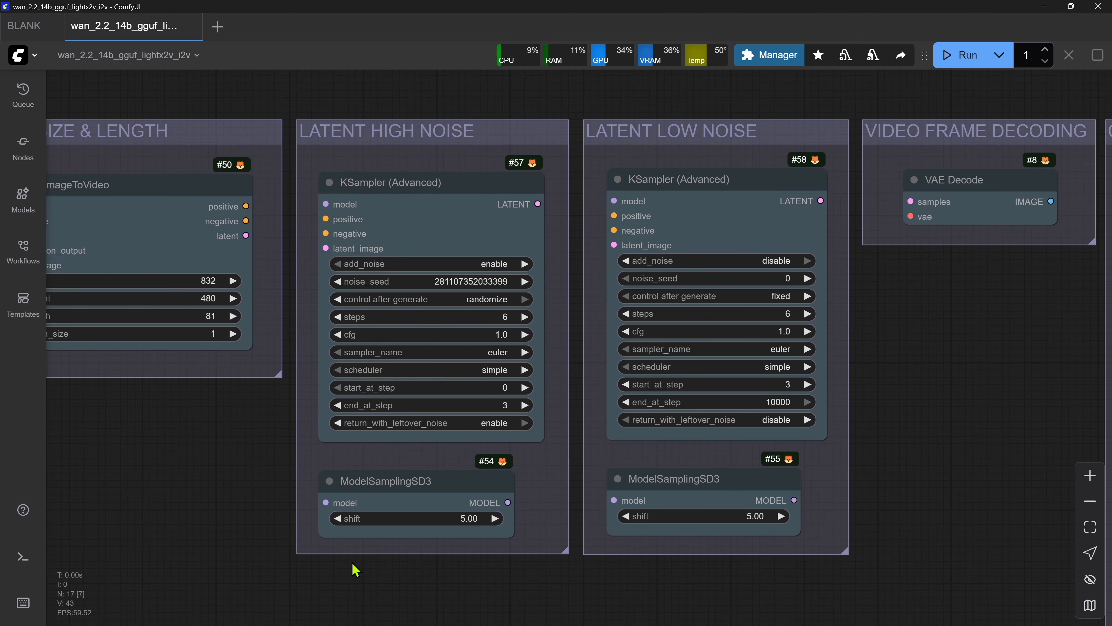
left_click(553, 315)
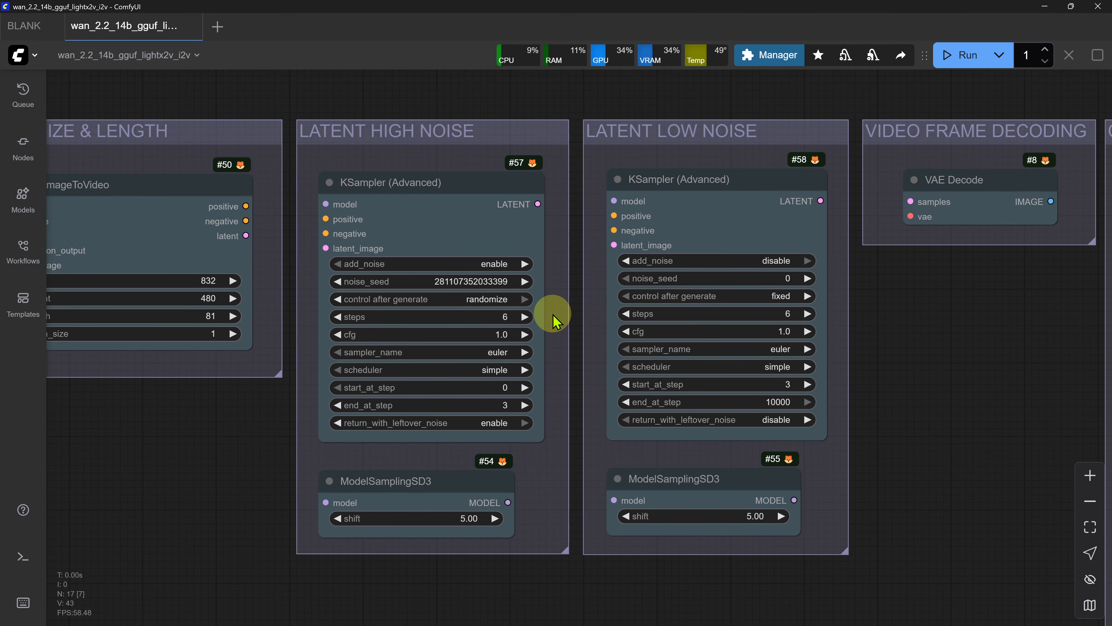
left_click(837, 314)
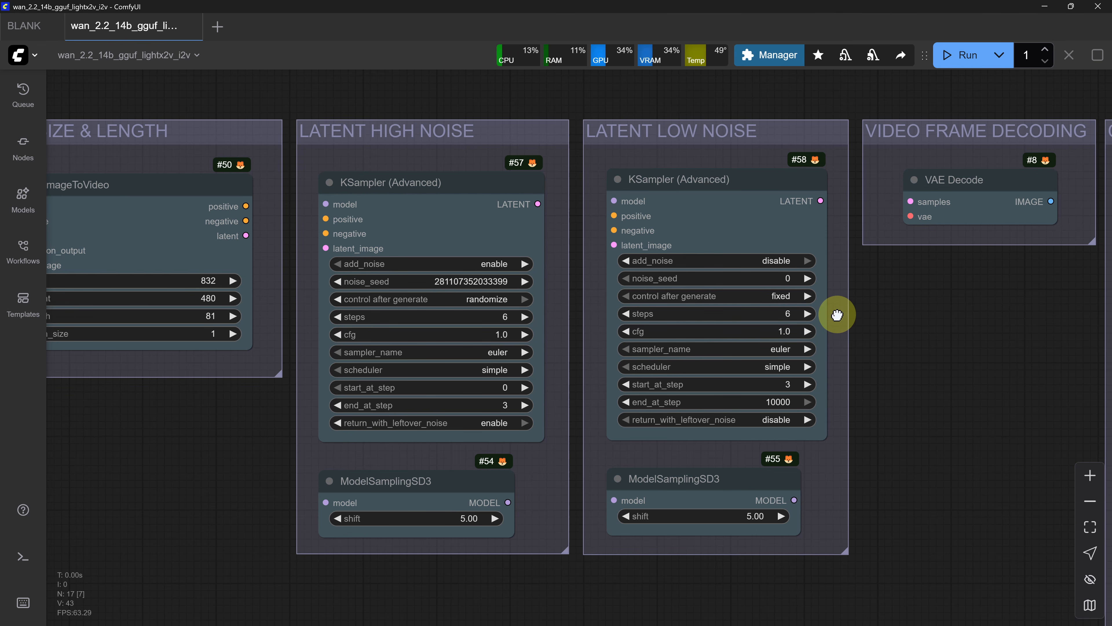
left_click(557, 334)
left_click(838, 332)
left_click(557, 360)
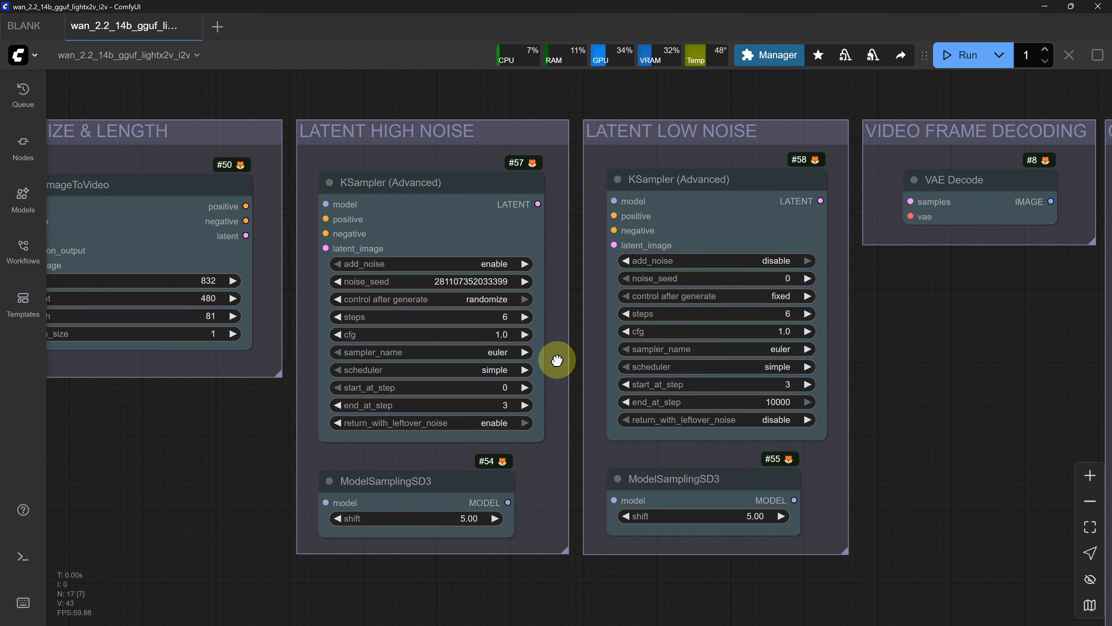
left_click(833, 360)
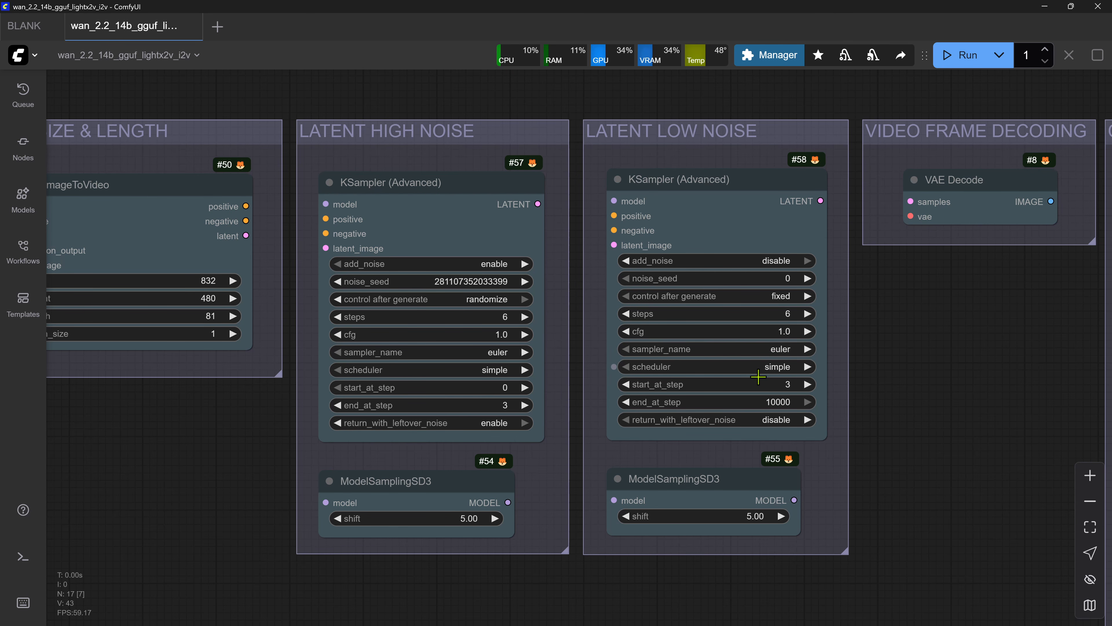
left_click(558, 399)
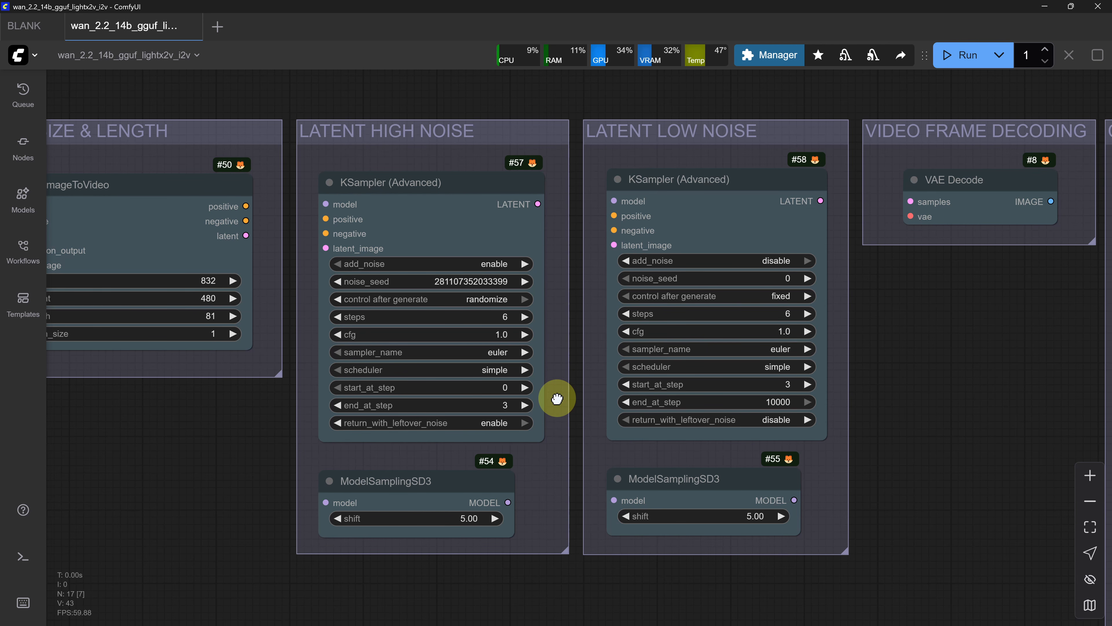
left_click(835, 395)
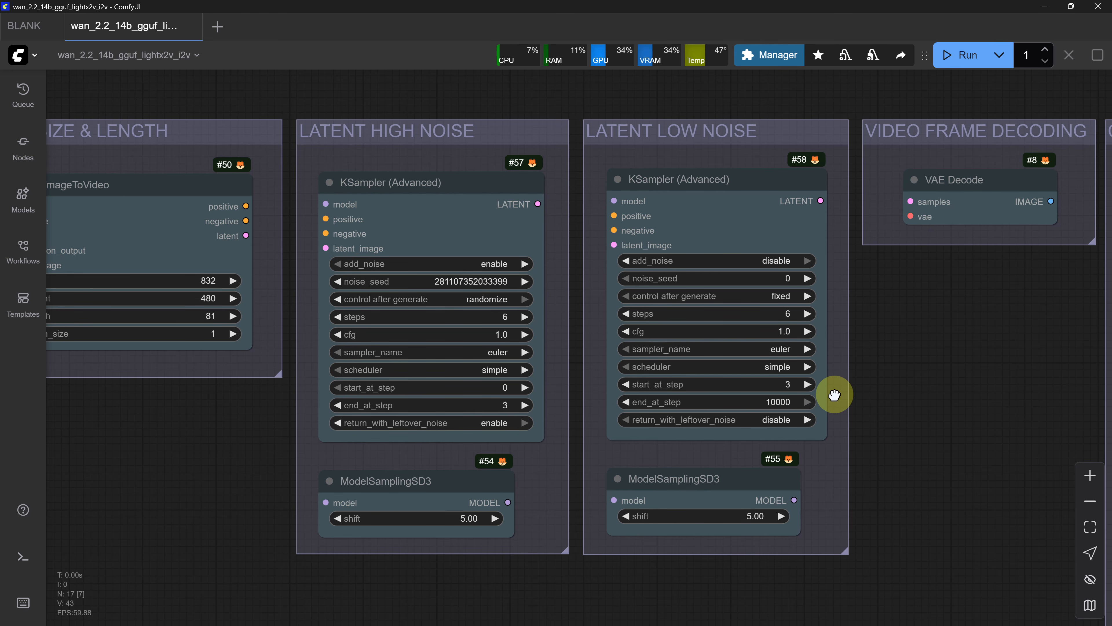
left_click(529, 517)
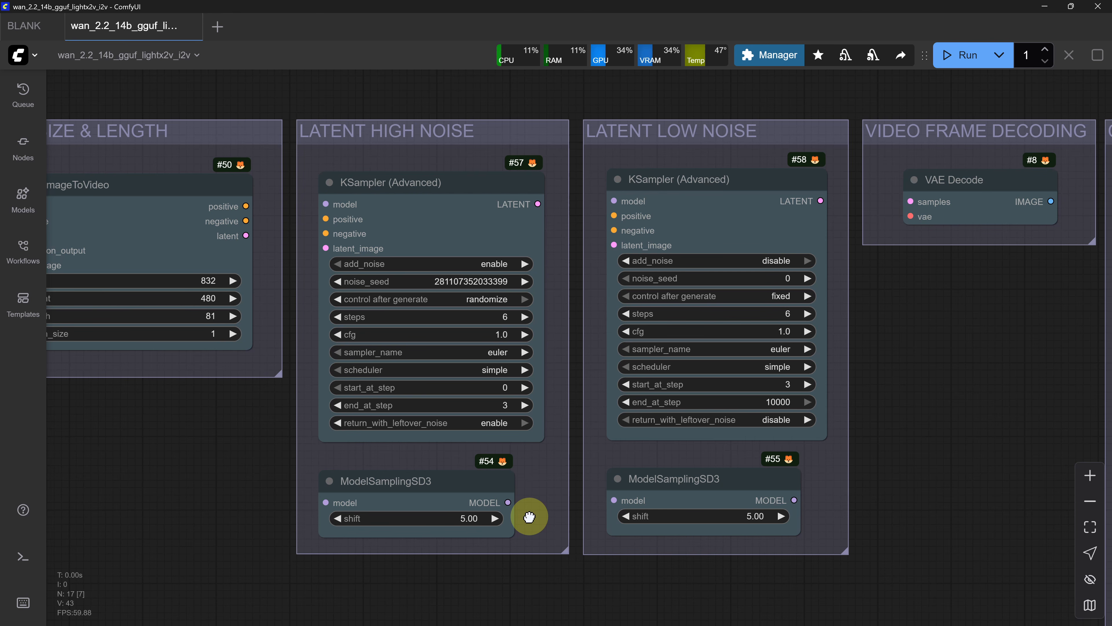
left_click(826, 515)
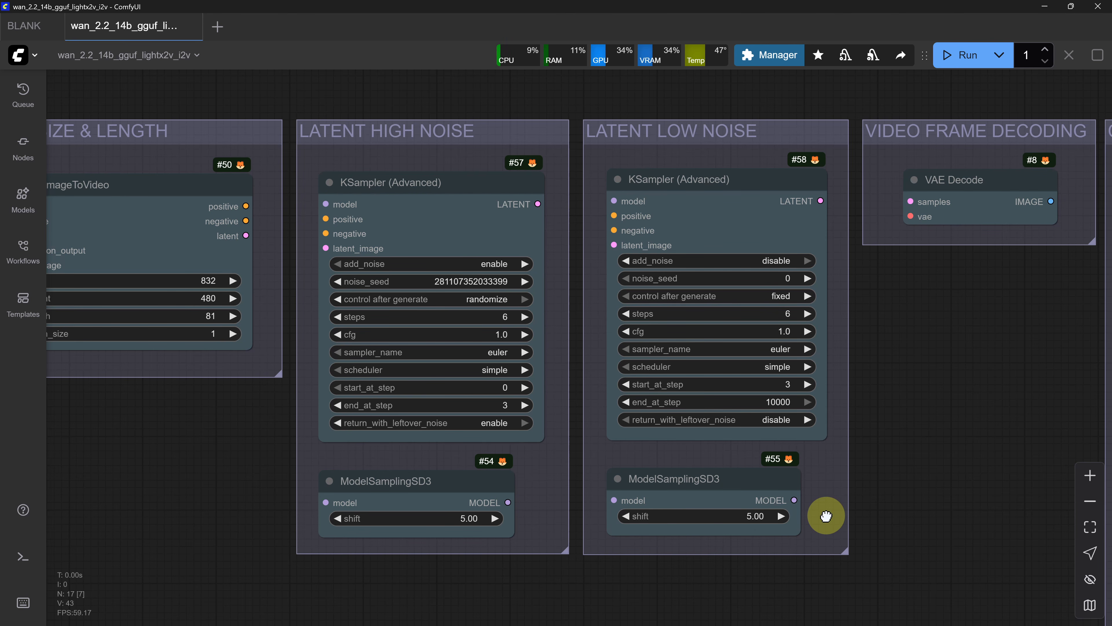